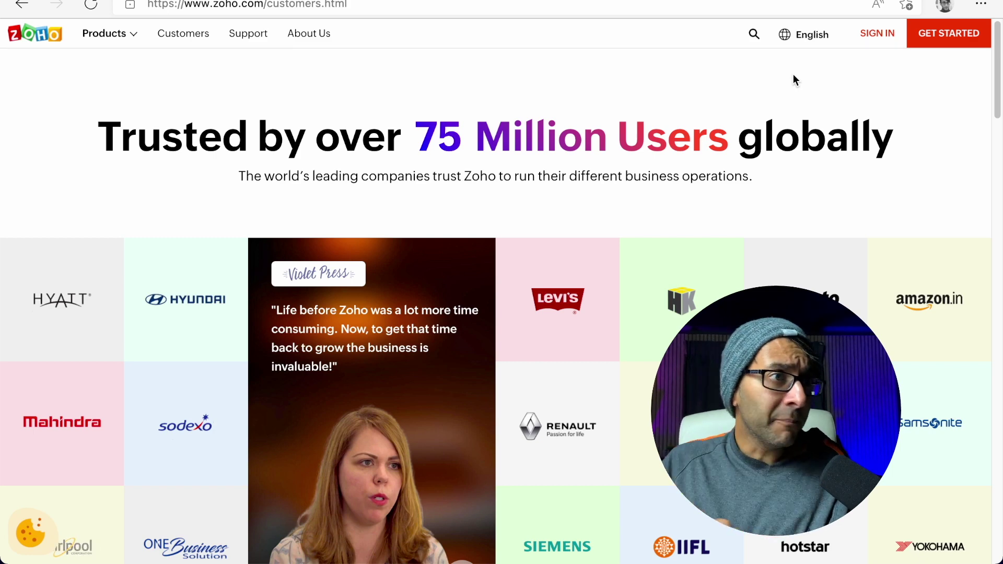
Open Zoho's free sign-up form, then return to the custom domain email page
left_click(947, 35)
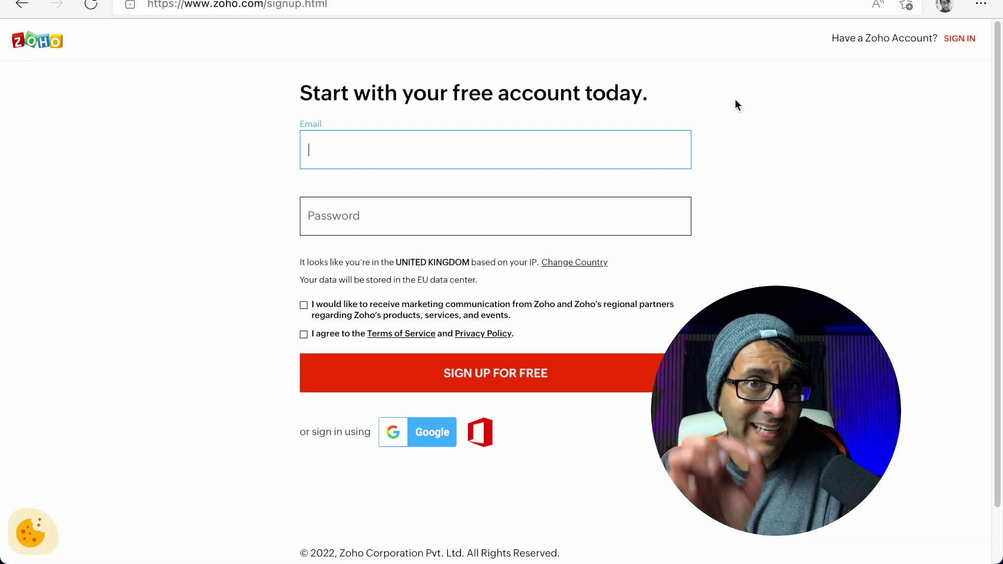
key("alt+Left")
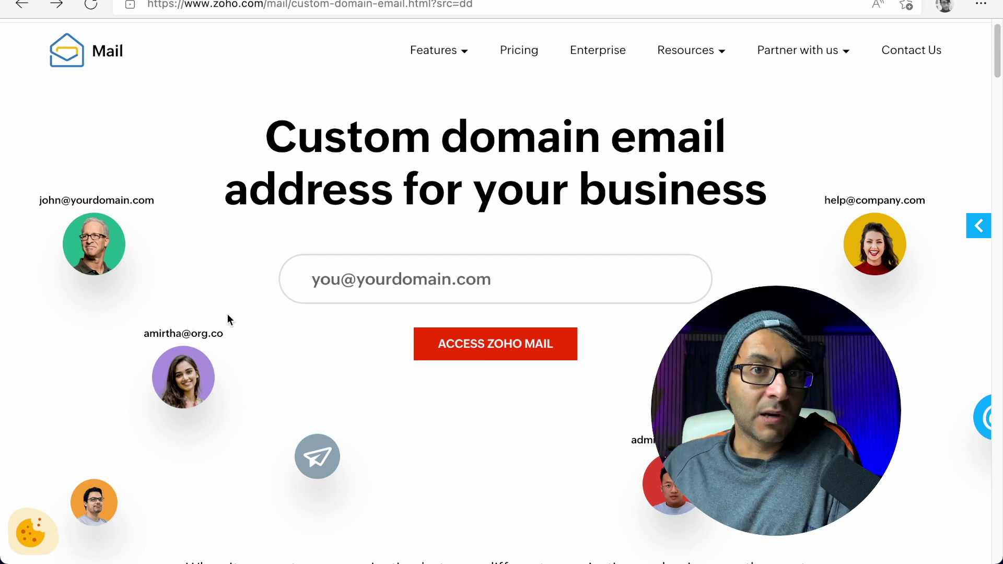
From Access Zoho Mail, choose to create a domain-based email account
left_click(516, 351)
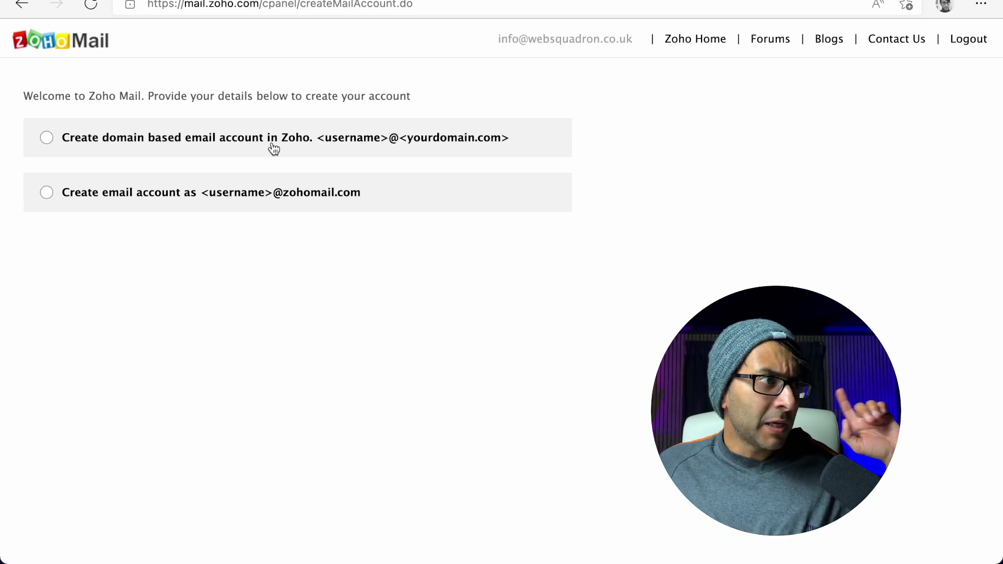
left_click(189, 145)
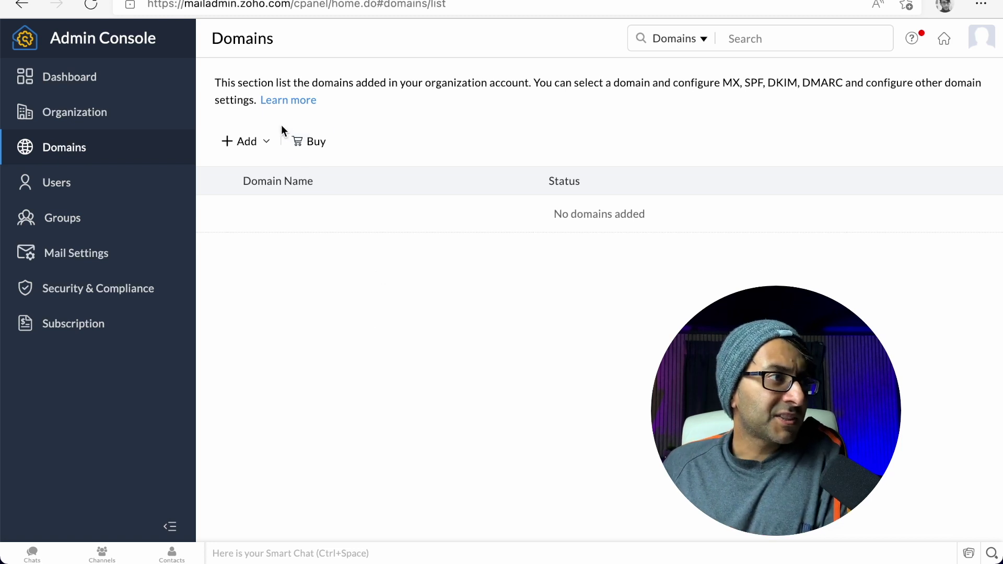
Search for 'elementorcloud' and pick the .online domain at $6 a year
left_click(306, 142)
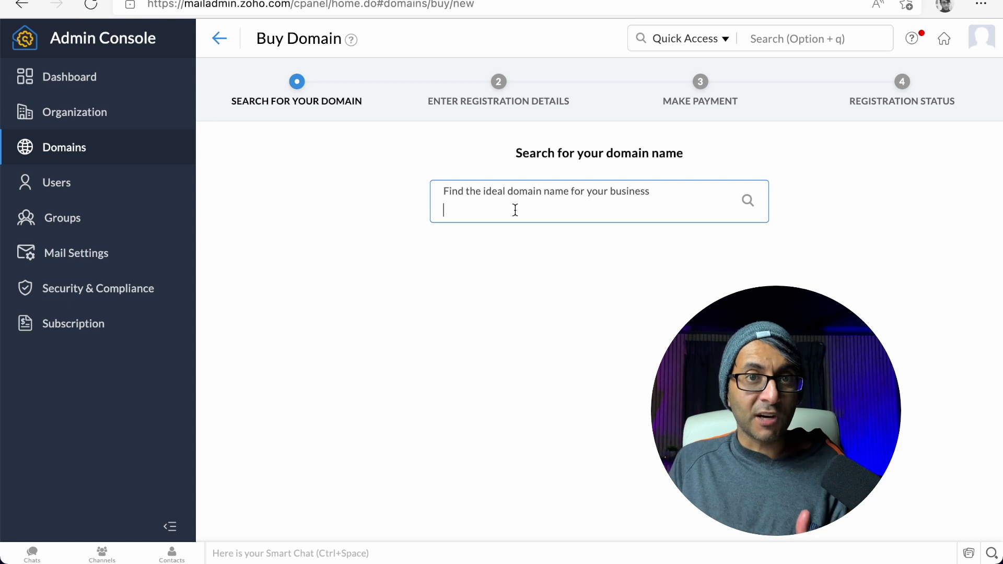
type("elementorcloud")
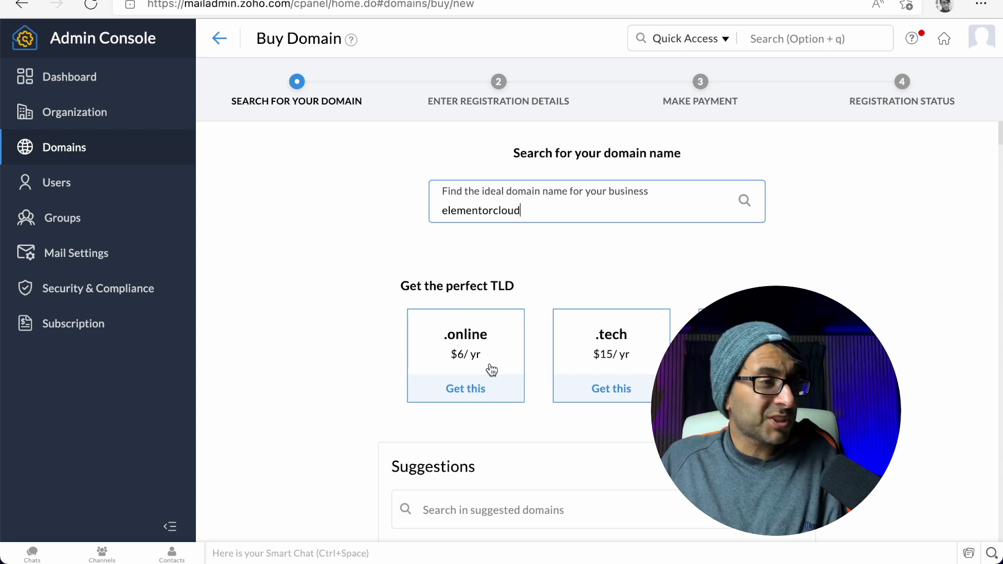
left_click(492, 370)
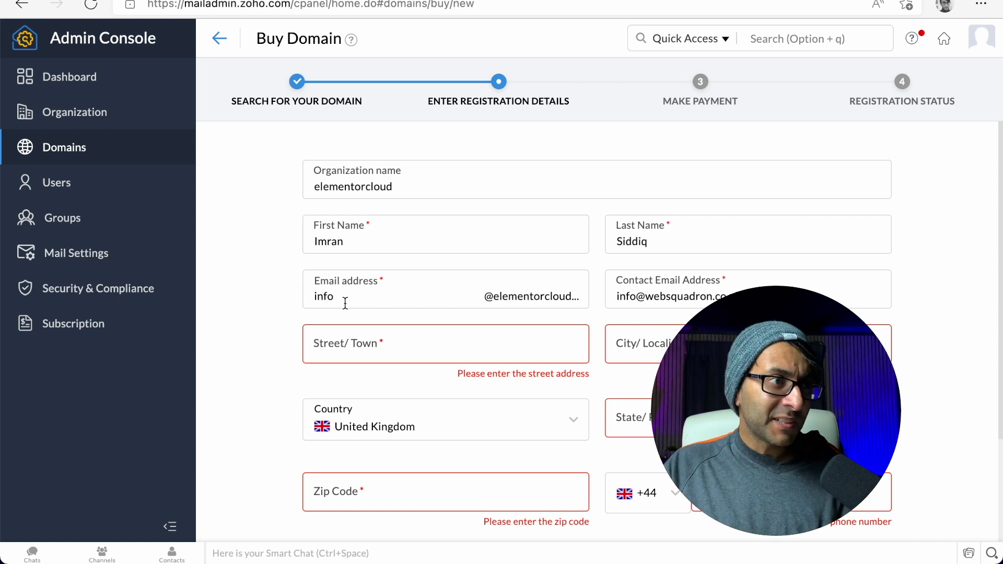
Check the Contact Email Address and Email address fields on the domain registration form
left_click(816, 296)
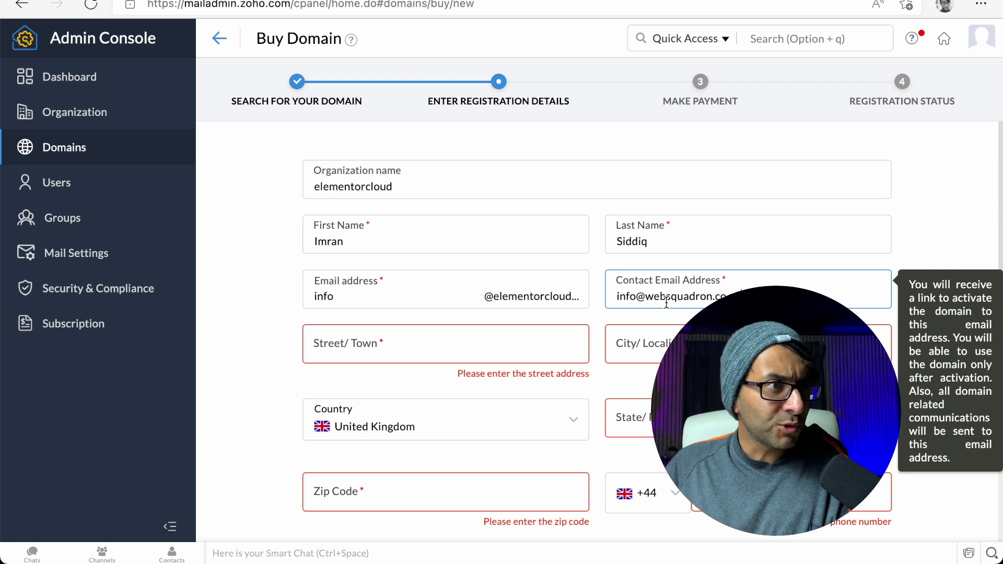
left_click(468, 297)
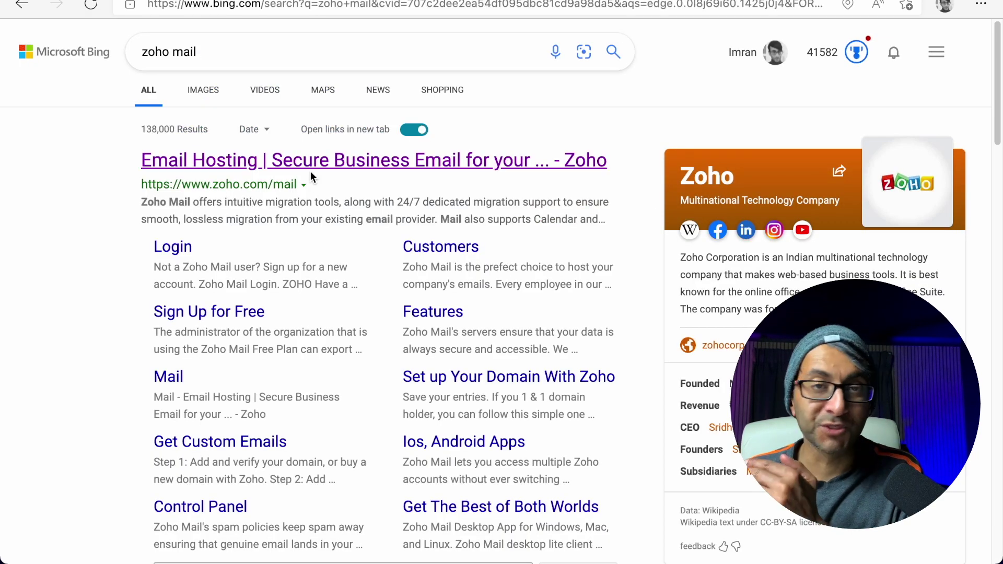
Reopen Zoho Mail from the search results, dismiss the welcome popup, and open elementorcloud.online's details
left_click(315, 167)
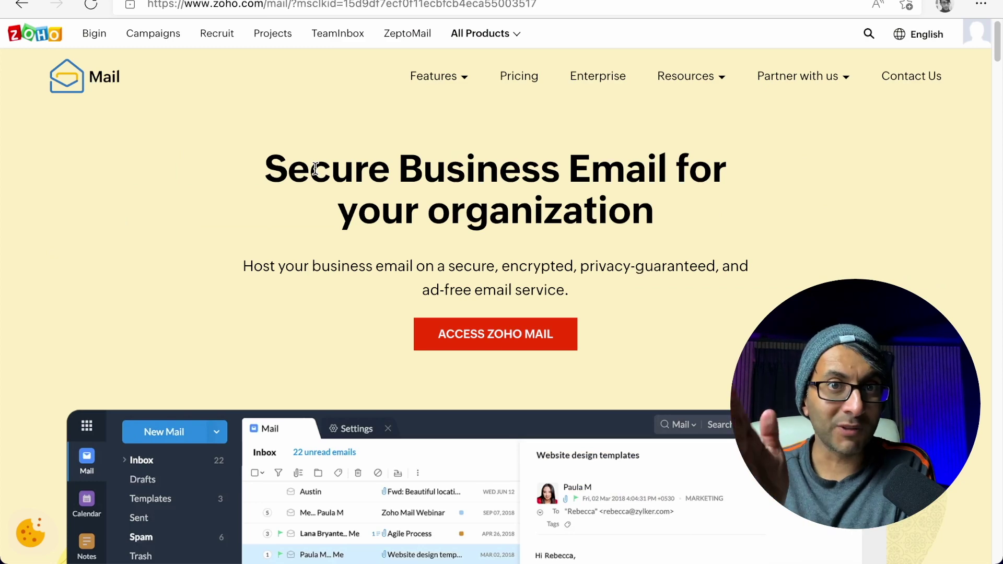
left_click(525, 338)
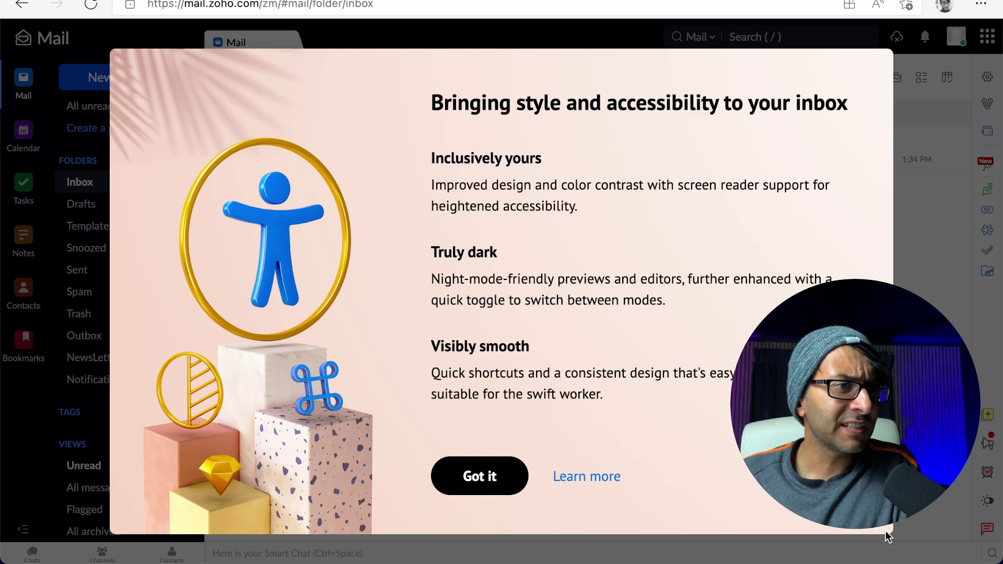
key("Escape")
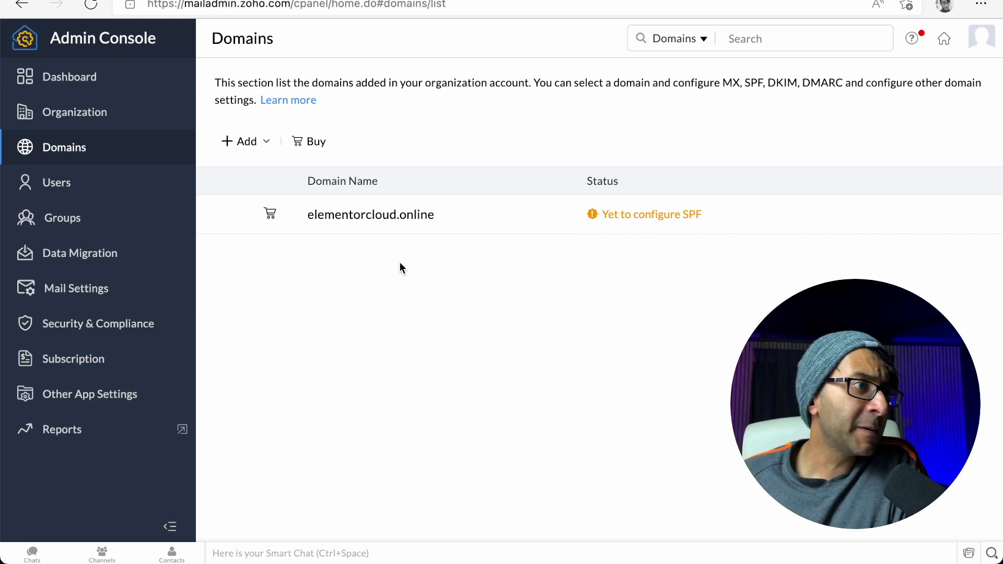
left_click(414, 217)
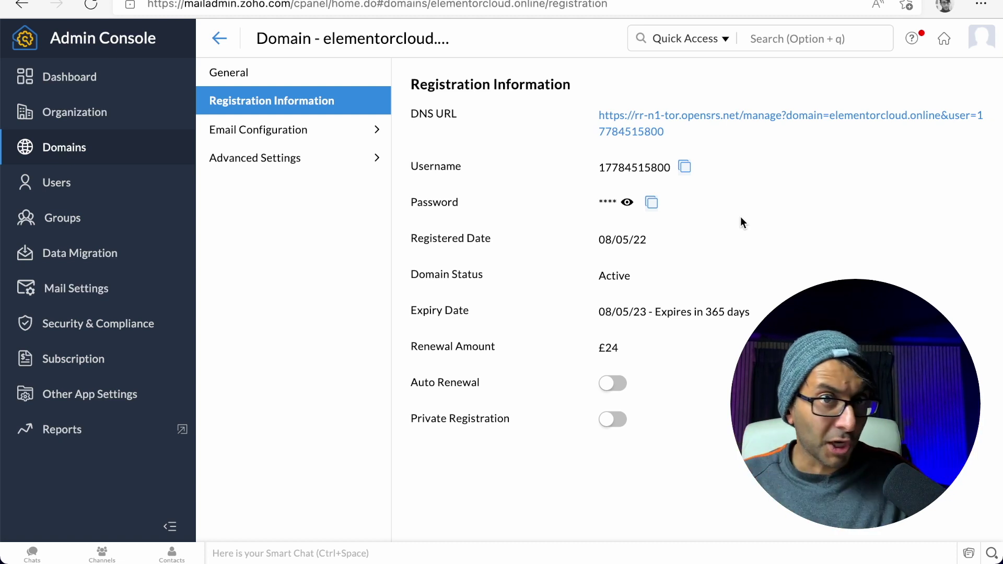
Open the domain's DNS management login and copy its management password from Zoho
left_click(683, 116)
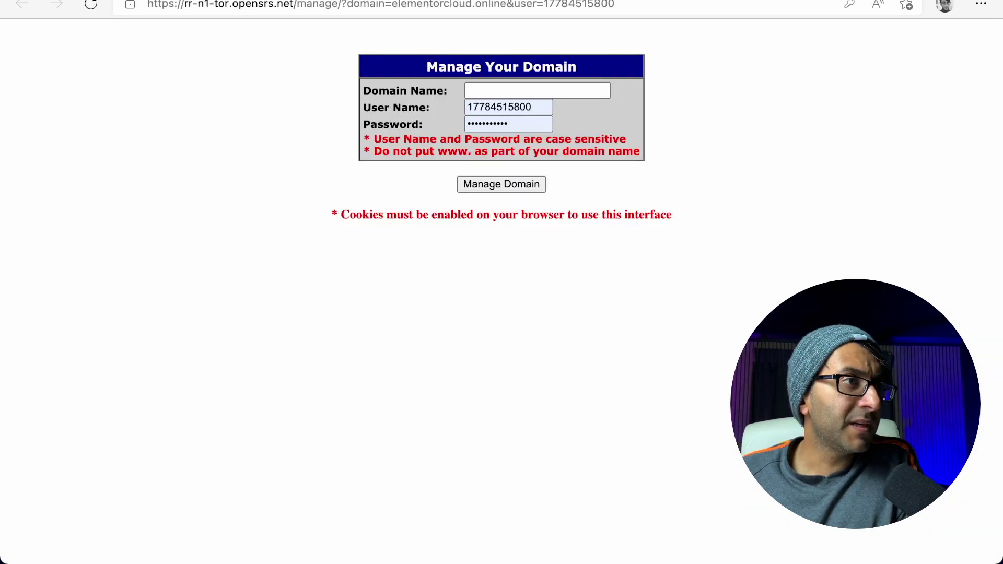
key("ctrl+w")
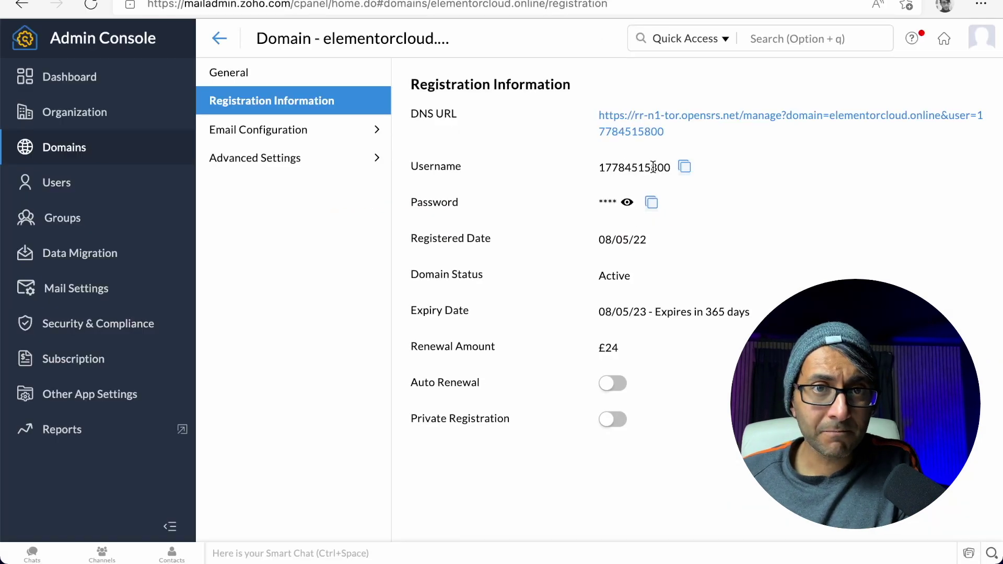
left_click(649, 210)
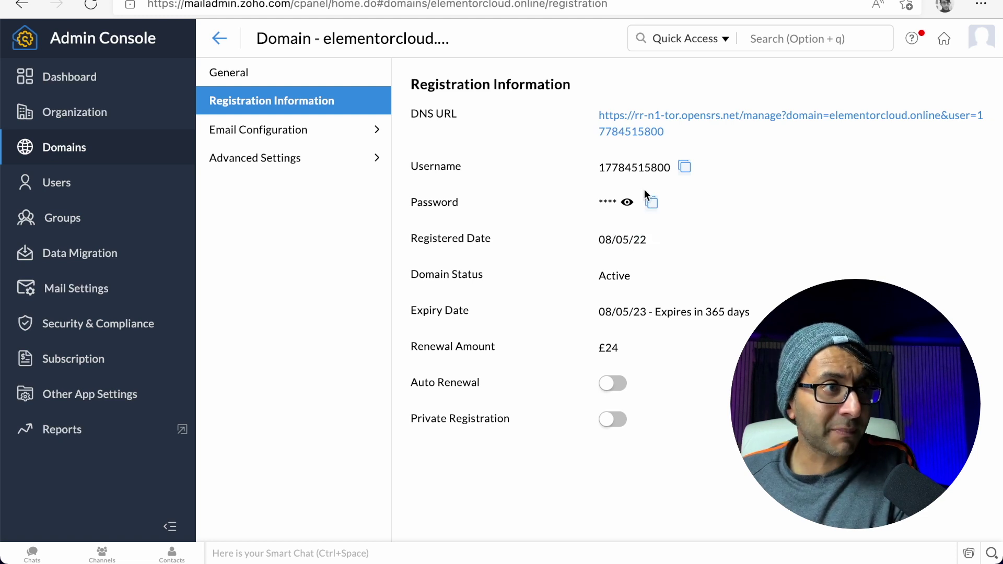
left_click(628, 116)
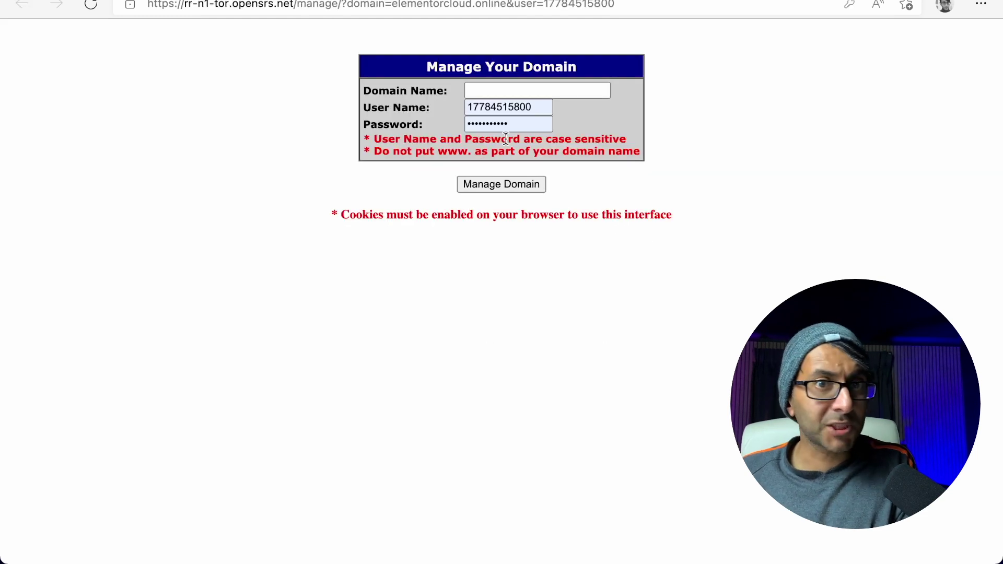
Log in to OpenSRS with elementorcloud.online and the copied password
left_click(538, 90)
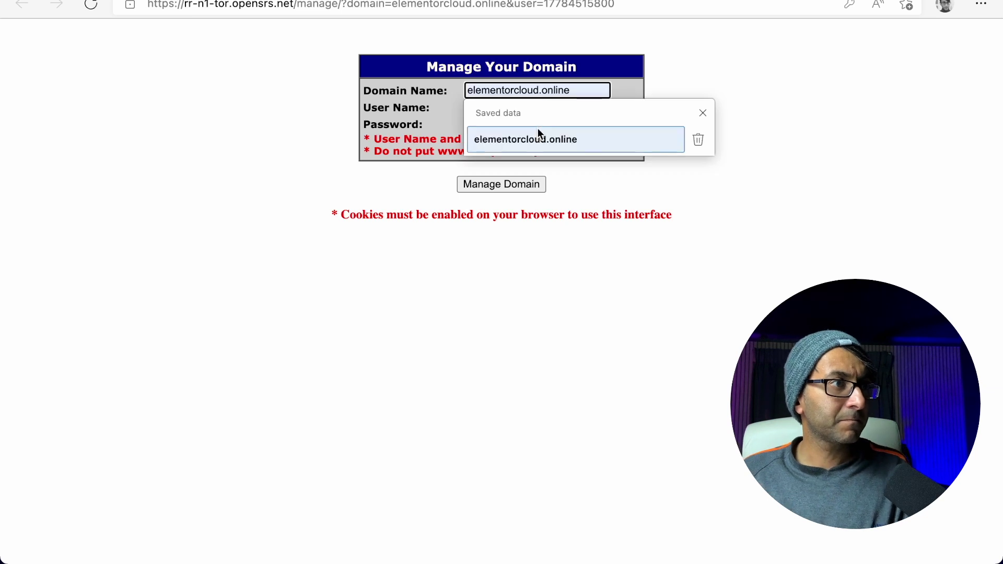
left_click(538, 131)
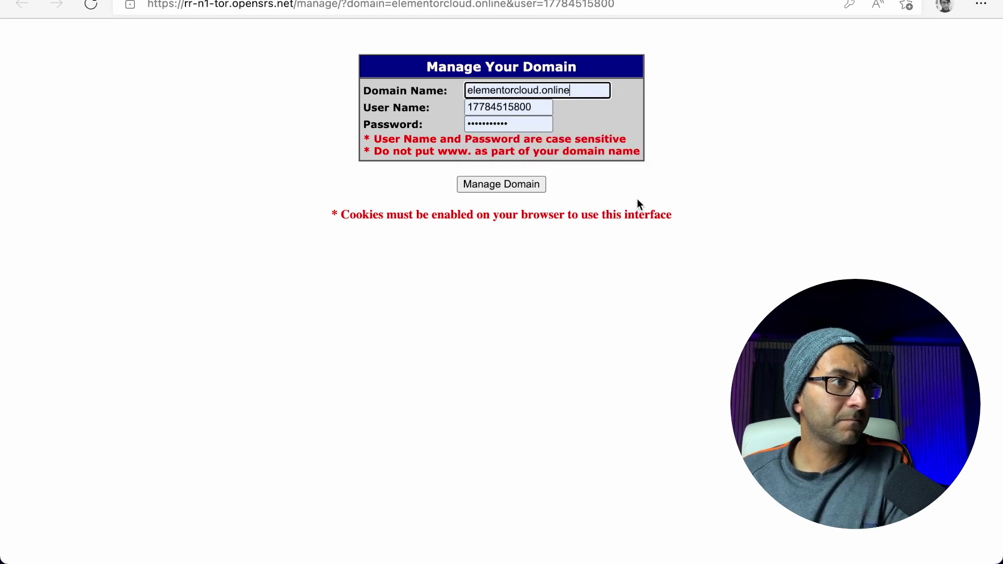
left_click(521, 188)
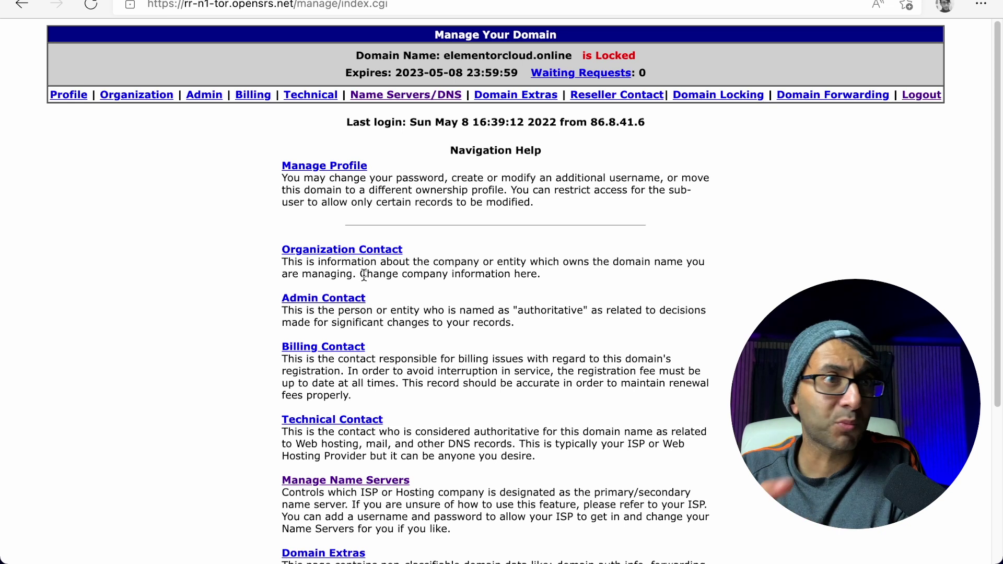
left_click(413, 100)
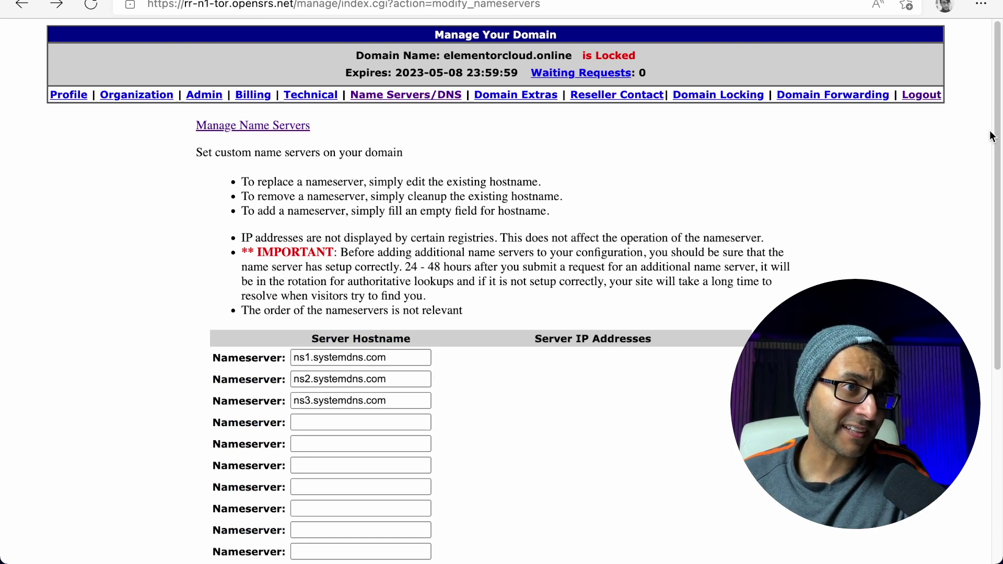
Open the DNS zone editor for elementorcloud.online from its name server page
left_click_drag(991, 131, 990, 324)
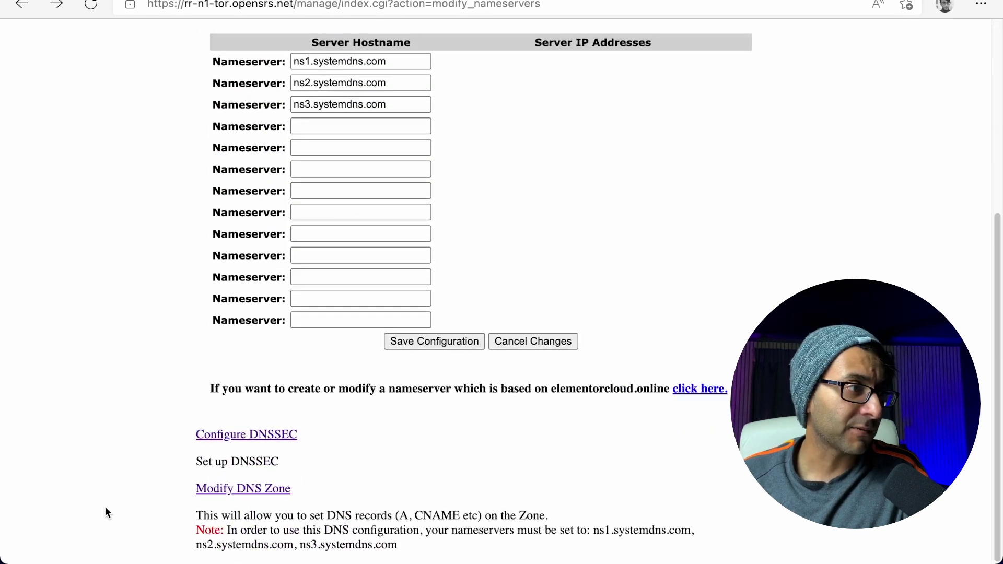
left_click(261, 491)
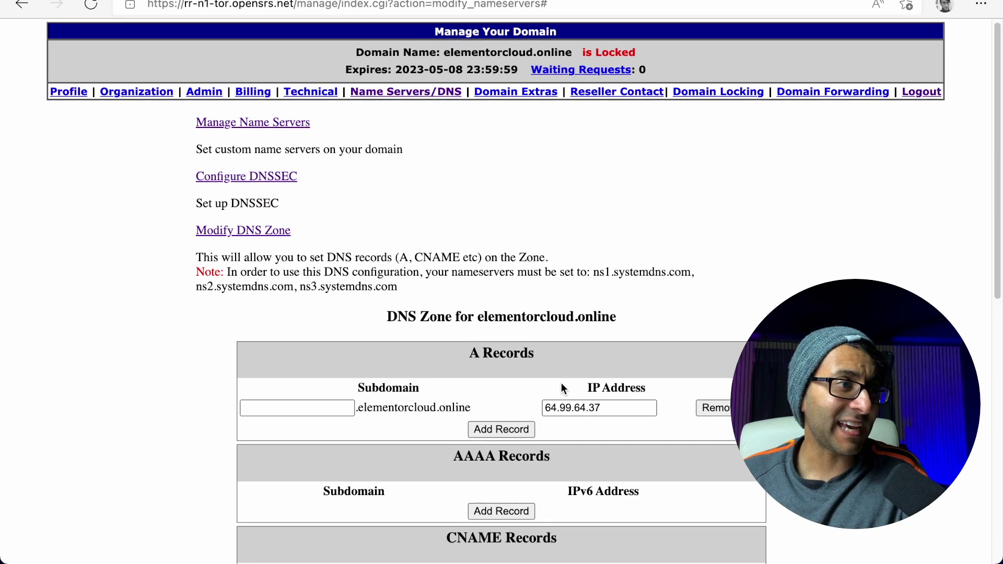
Replace the A record IP 64.99.64.37 with Elementor's 162.159.137.9
scroll(561, 383, "down", 4)
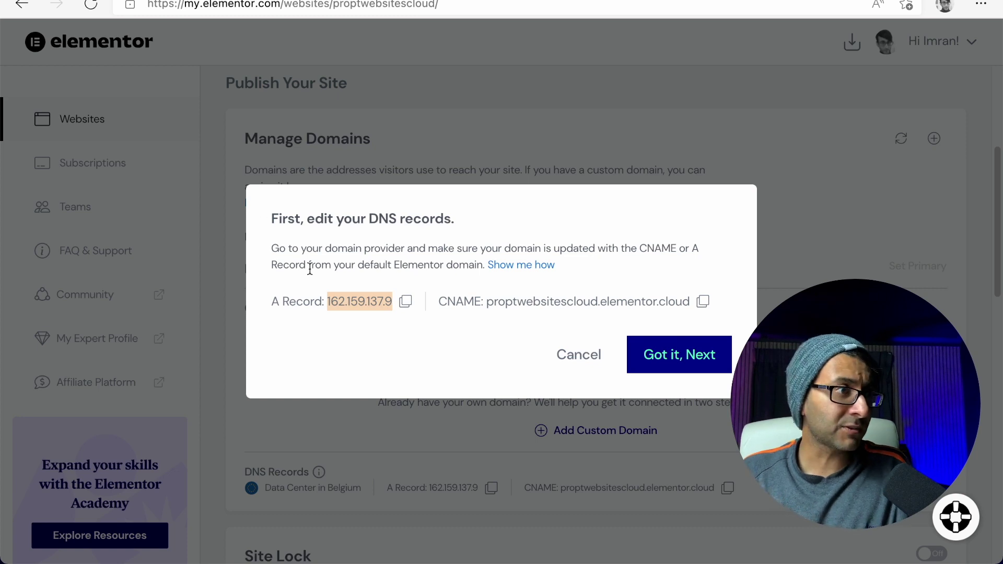
left_click(374, 357)
double_click(368, 296)
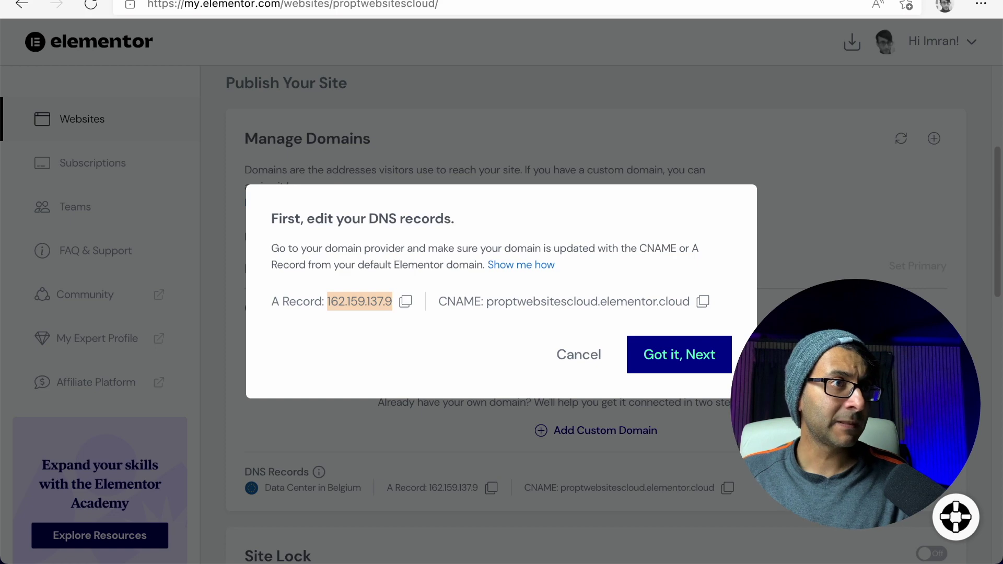
key("ctrl+Tab")
double_click(575, 195)
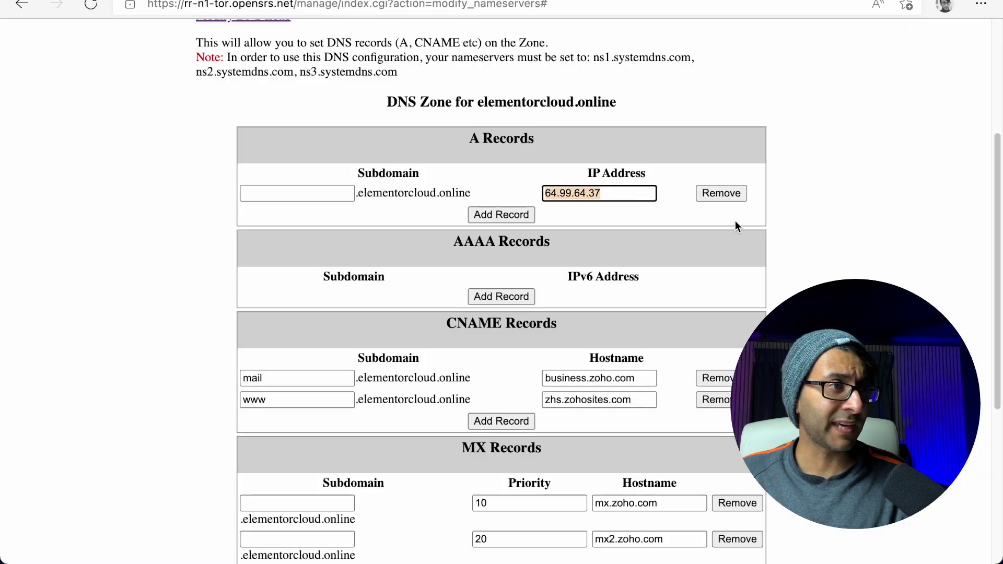
key("ctrl+v")
left_click(510, 216)
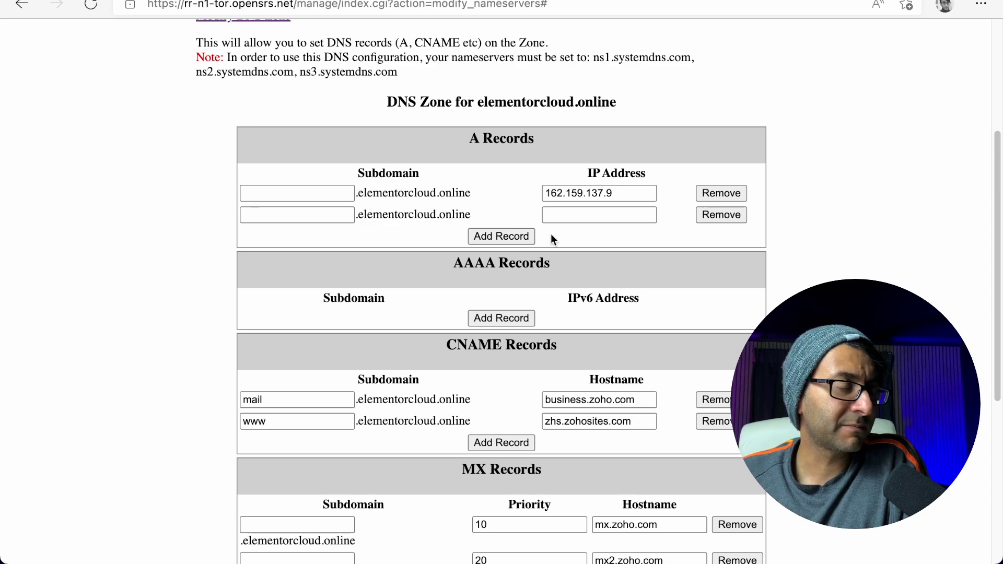
left_click(707, 215)
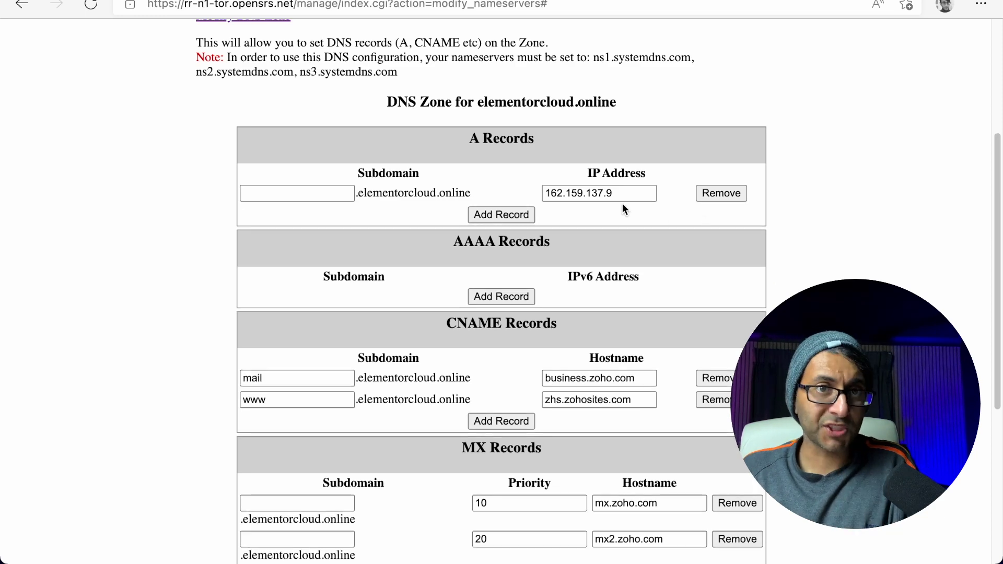
Check against Elementor's DNS instructions and save the updated DNS zone
scroll(600, 291, "down", 2)
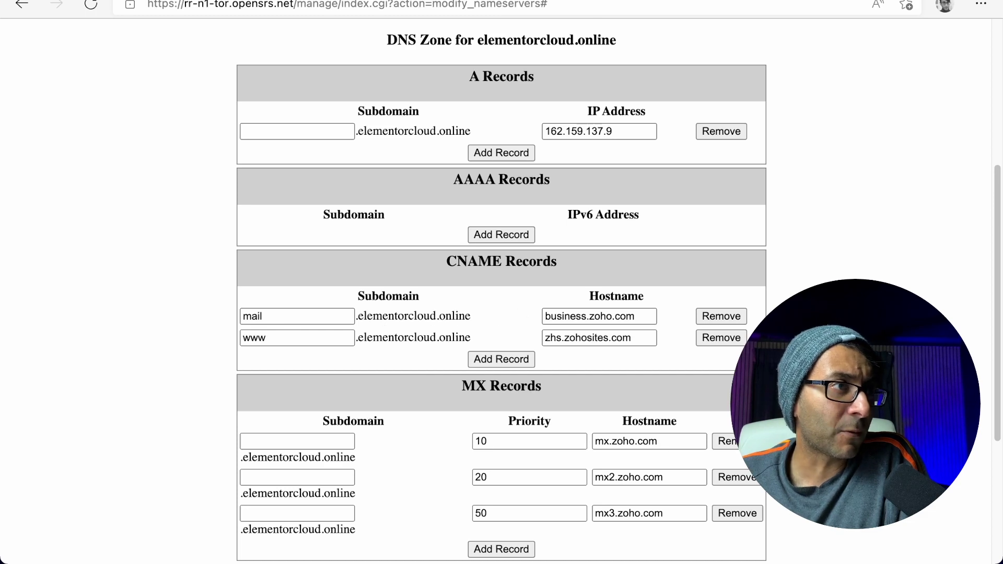
key("ctrl+Tab")
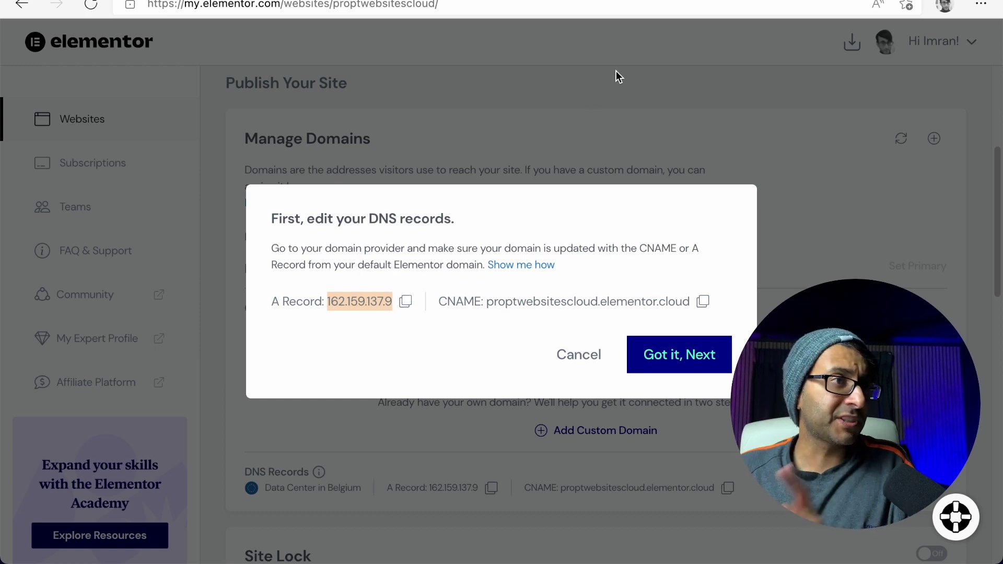
key("ctrl+Tab")
scroll(660, 246, "down", 5)
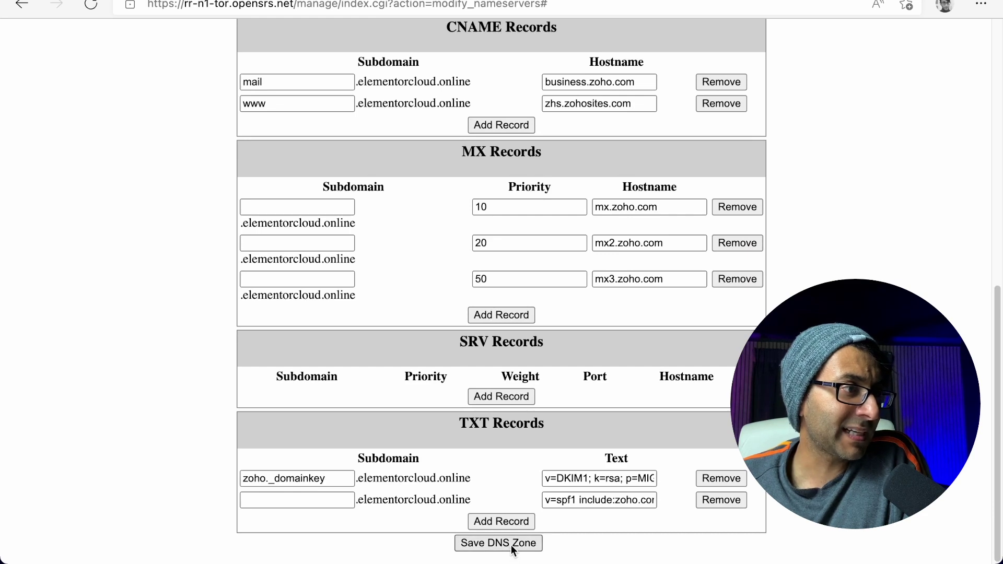
left_click(511, 545)
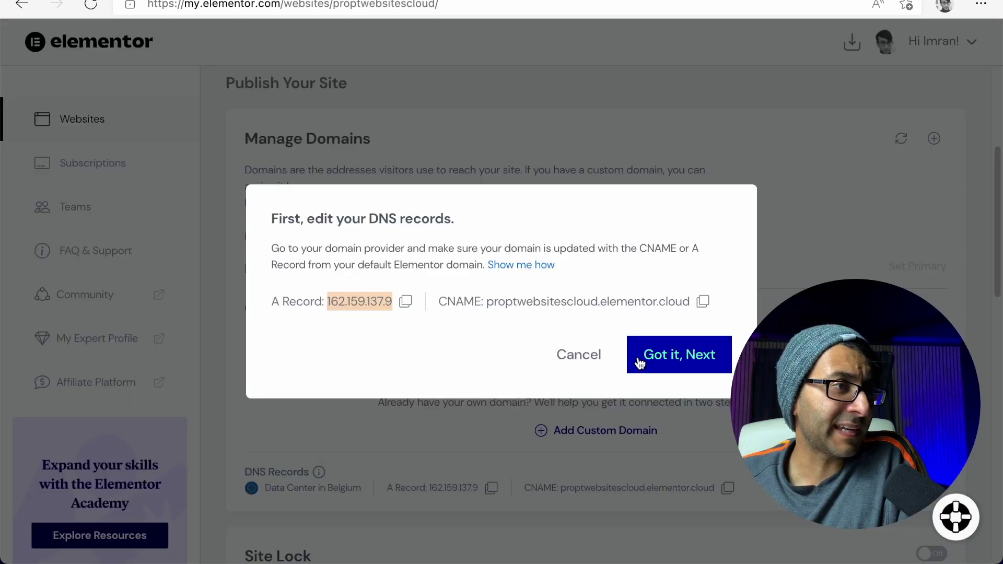
left_click(671, 355)
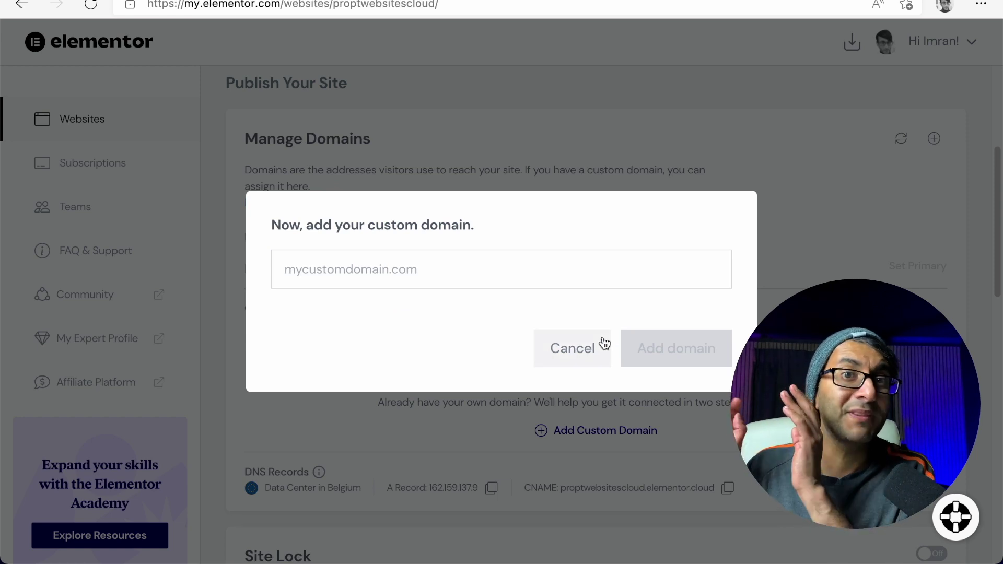
Enter elementorcloud.online as the custom domain, keeping primary and www options ticked, and submit
left_click(481, 277)
type("eleme")
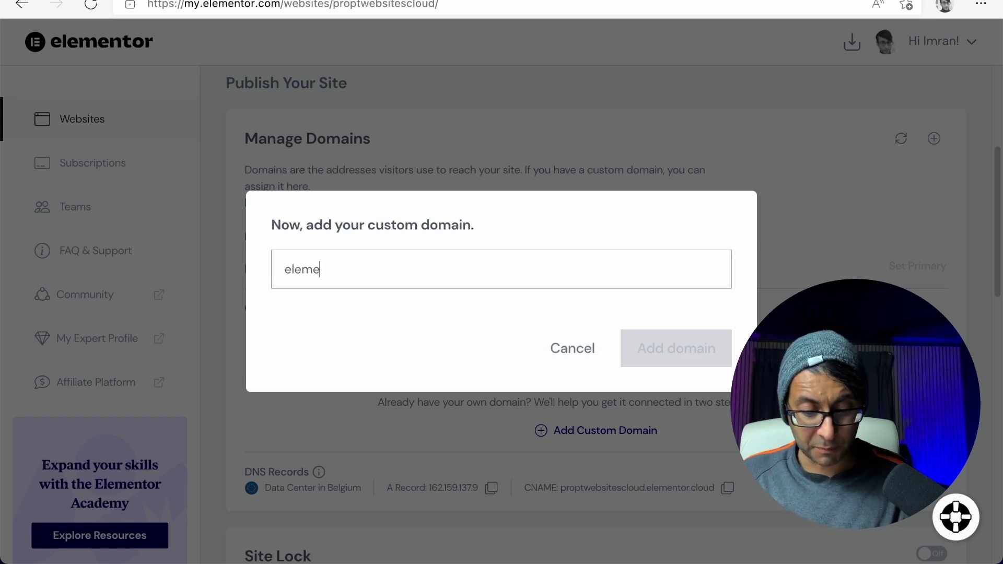
type("ntorron")
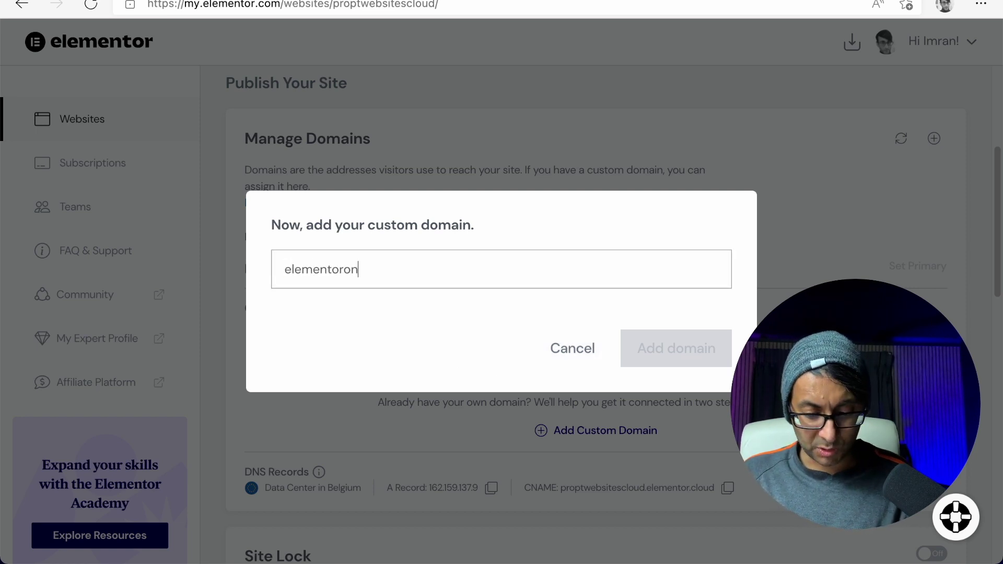
key("BackSpace")
key("BackSpace")
key("BackSpace")
type("clo")
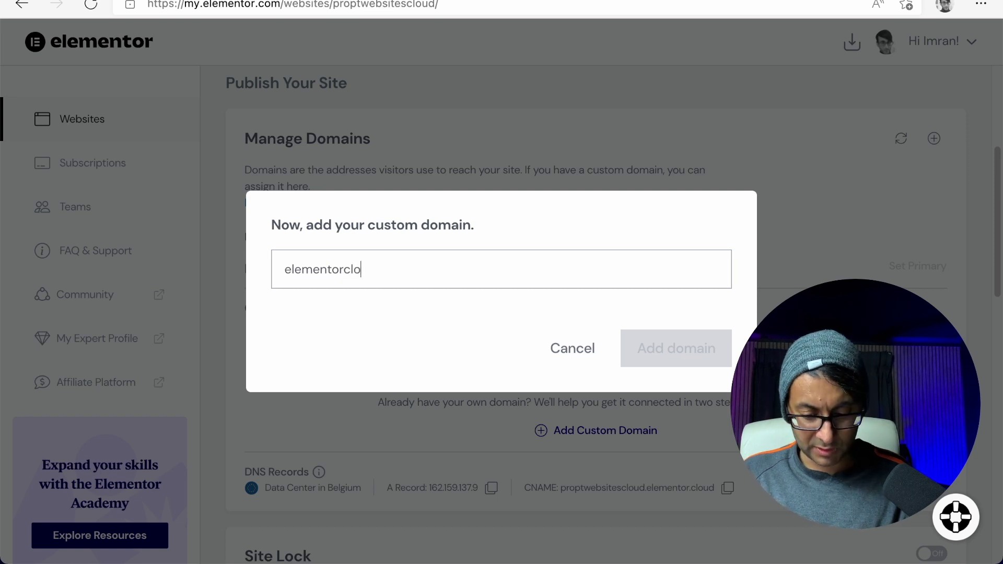
type("ud.onine")
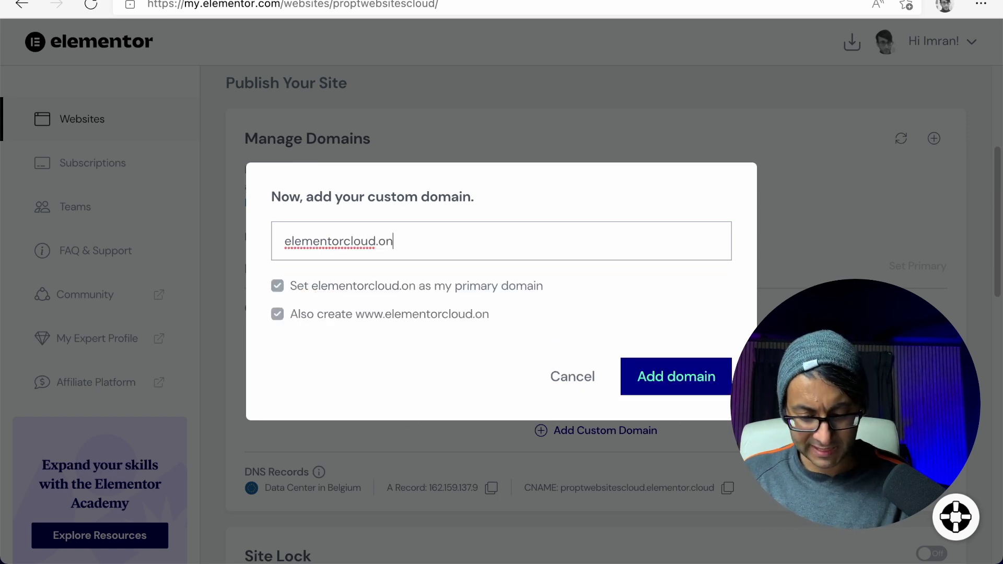
key("BackSpace")
key("BackSpace")
key("BackSpace")
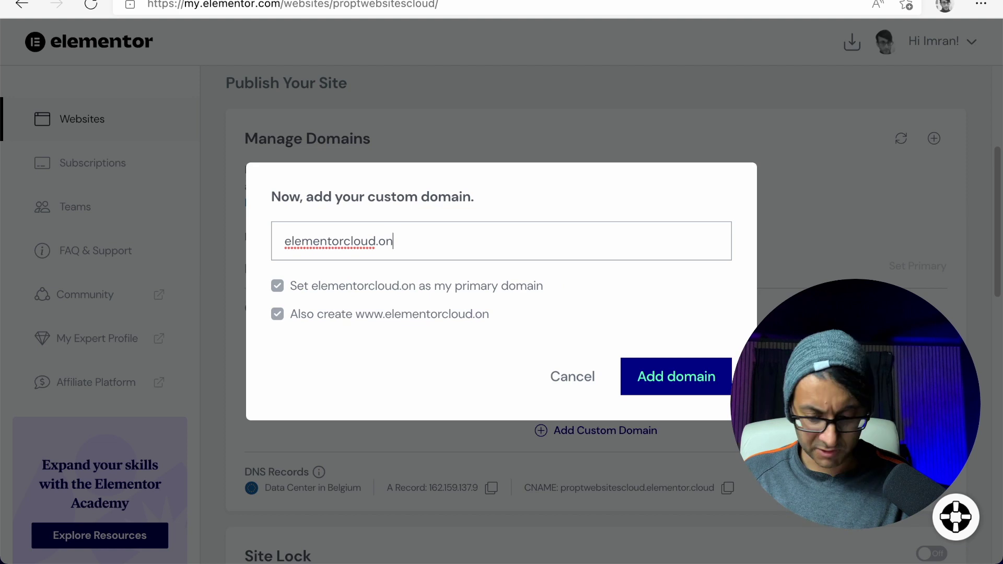
type("line")
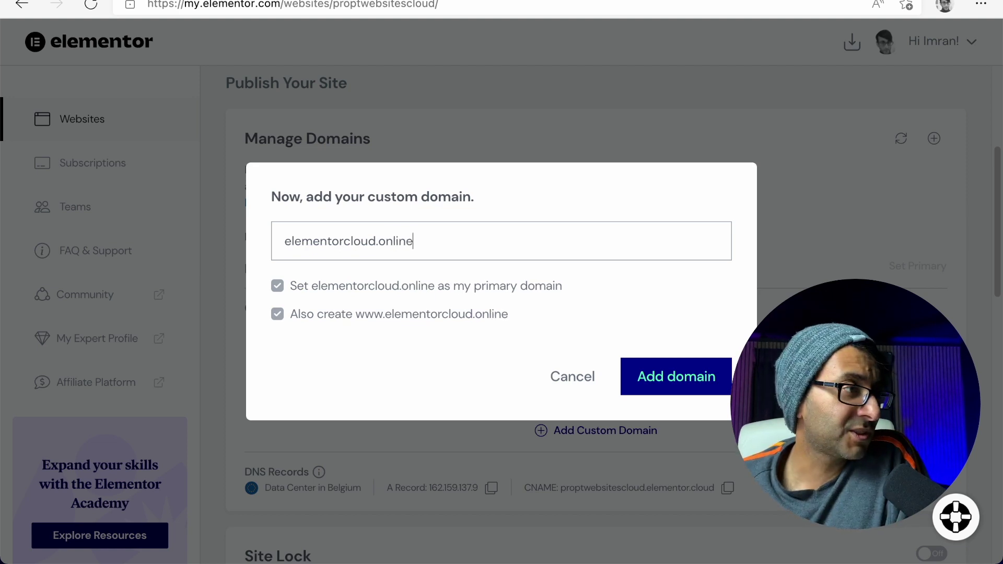
left_click(676, 377)
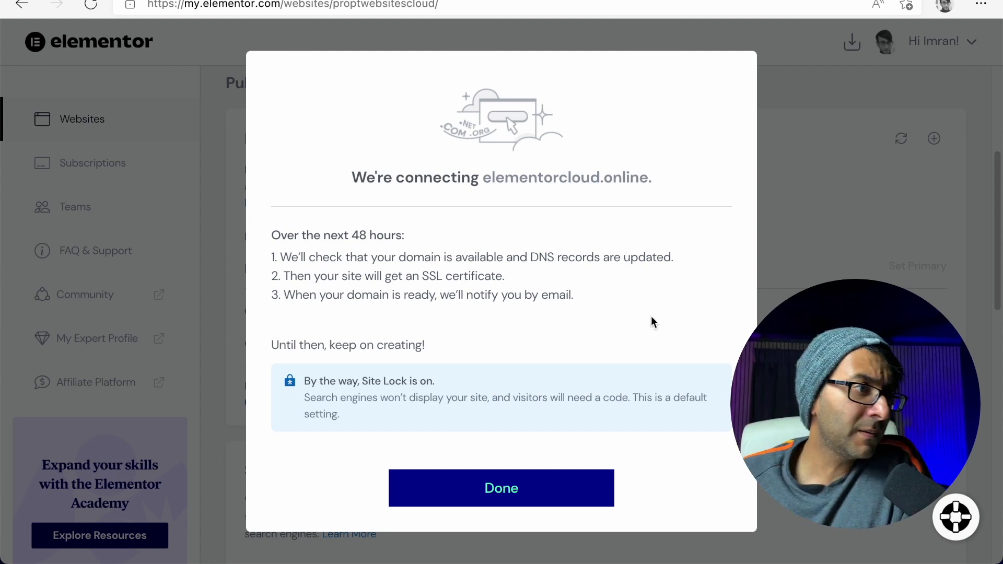
Close the connection confirmation and run Check DNS on elementorcloud.online
left_click(521, 490)
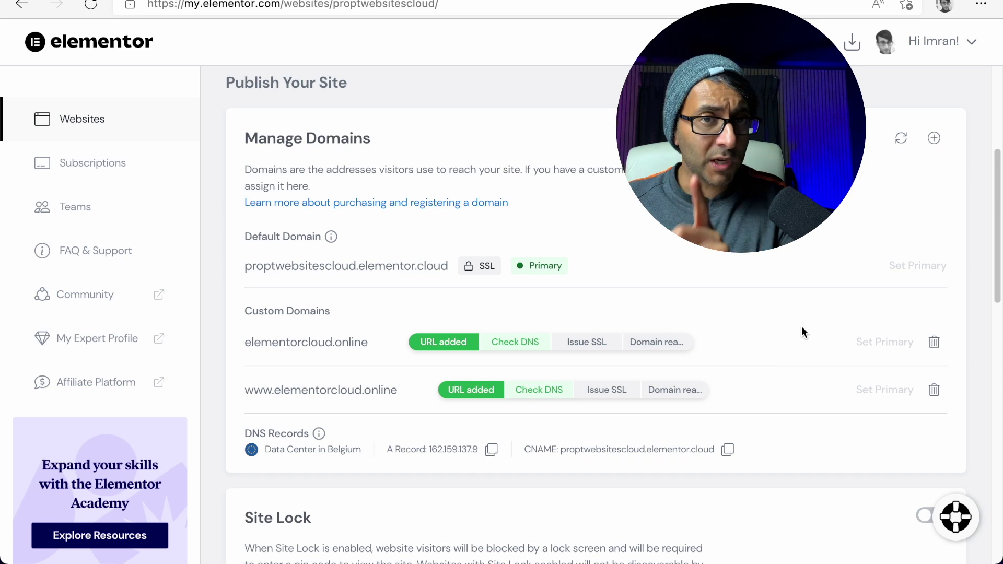
left_click(514, 347)
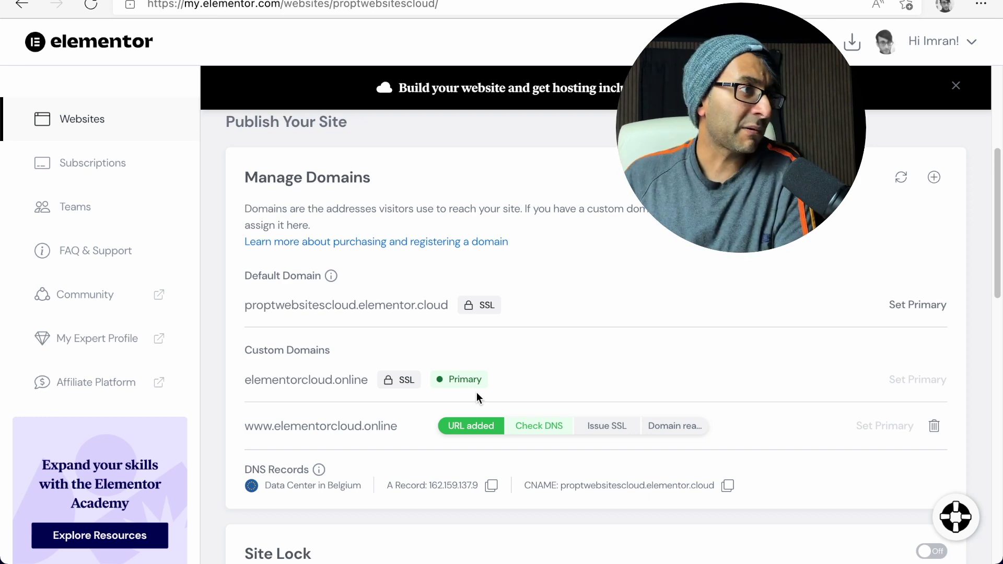
Once elementorcloud.online shows SSL and Primary, launch its WordPress dashboard from the site overview
scroll(608, 408, "up", 2)
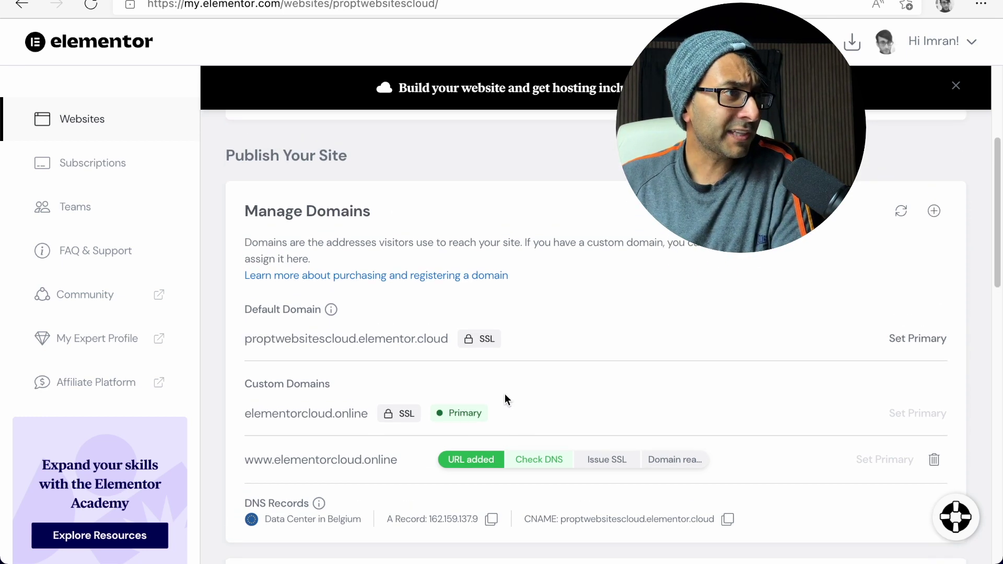
scroll(367, 328, "up", 1)
scroll(410, 340, "up", 5)
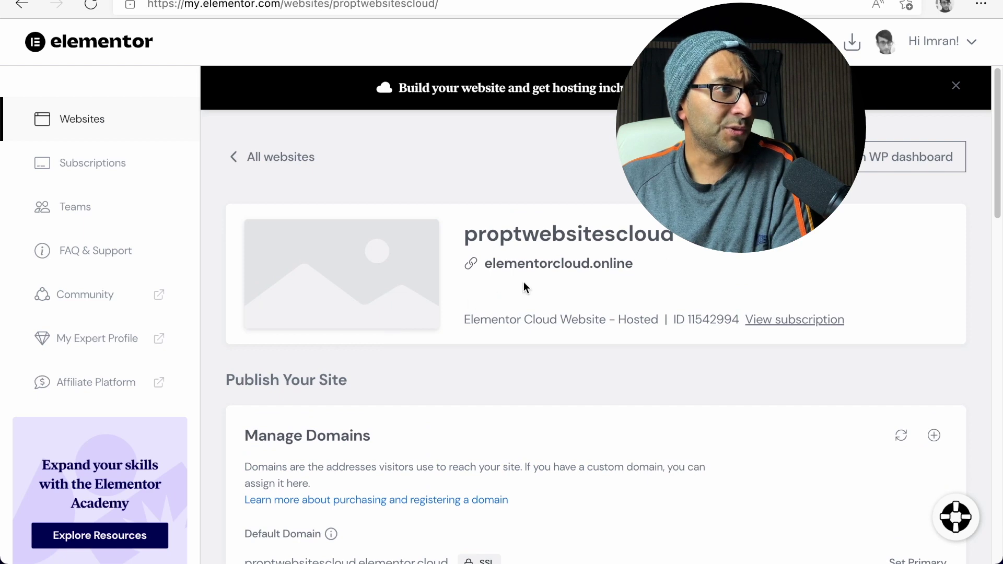
left_click(900, 166)
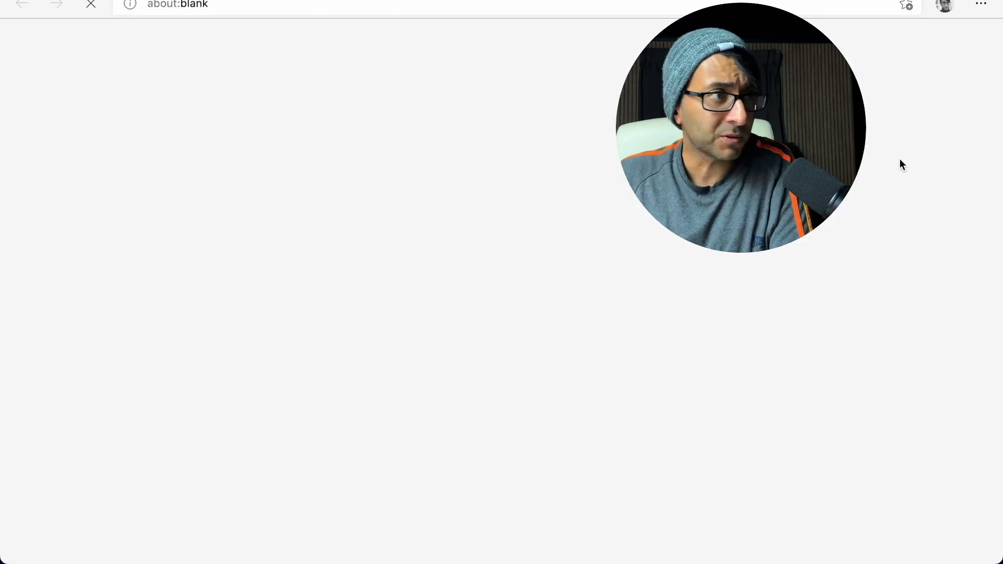